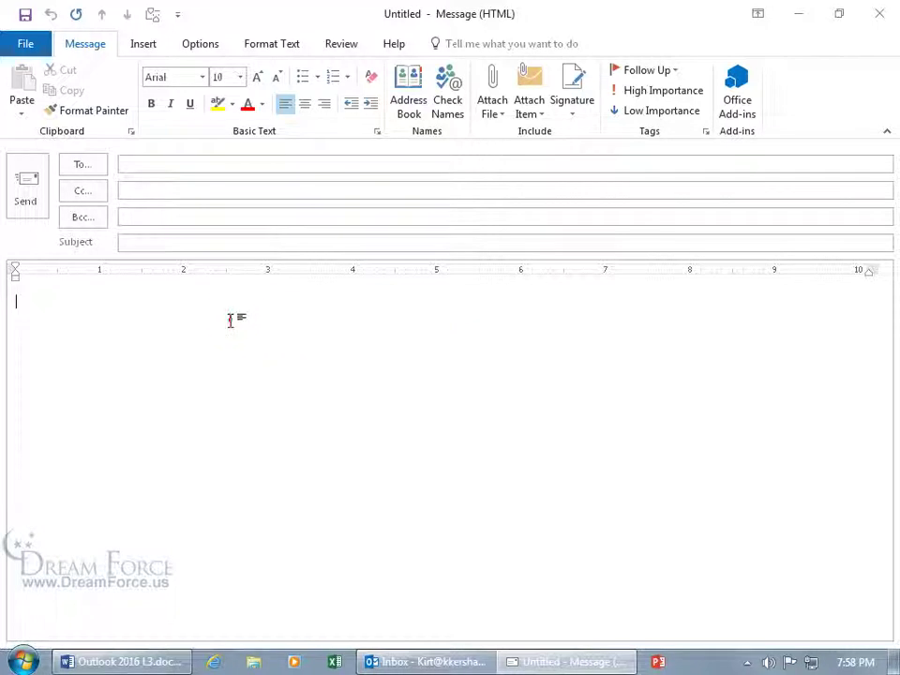
Type the word 'Text' into the body of the new untitled message.
text(I)
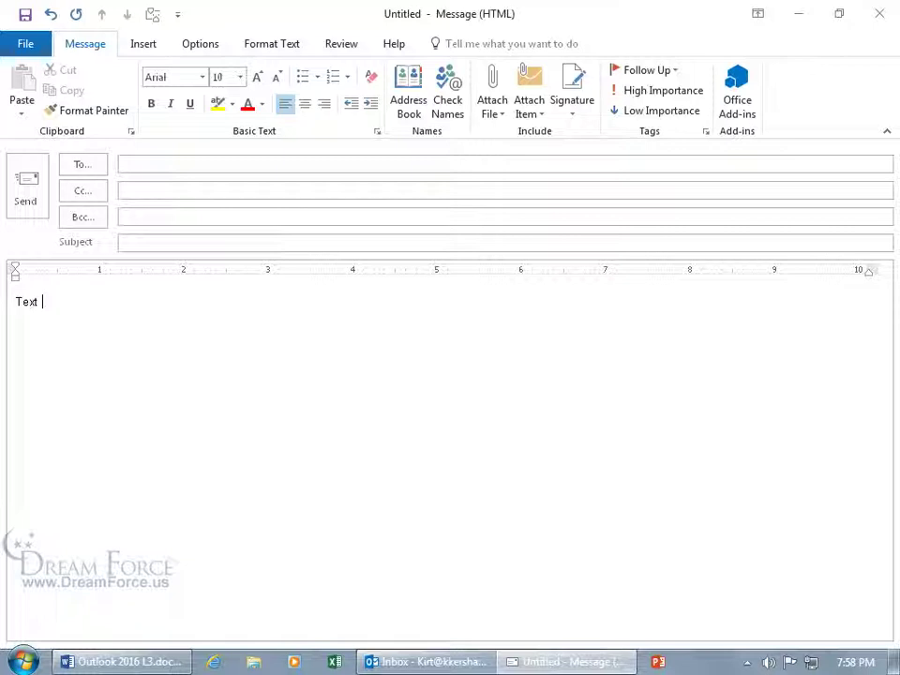
Discard the unsaved message and open the Outlook Options Mail page, keeping HTML as the compose format.
click(879, 14)
click(459, 384)
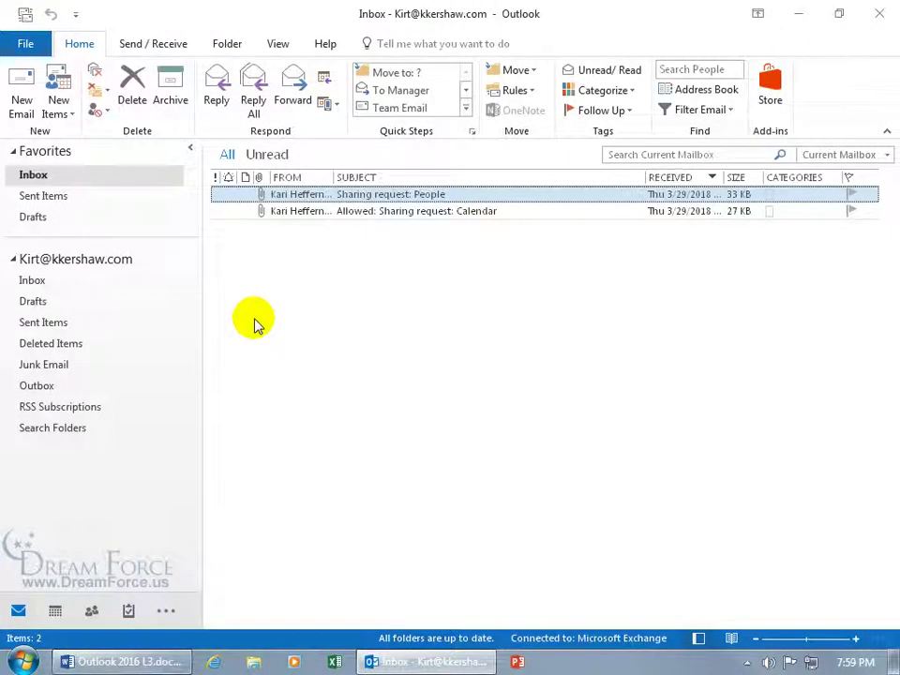
click(26, 44)
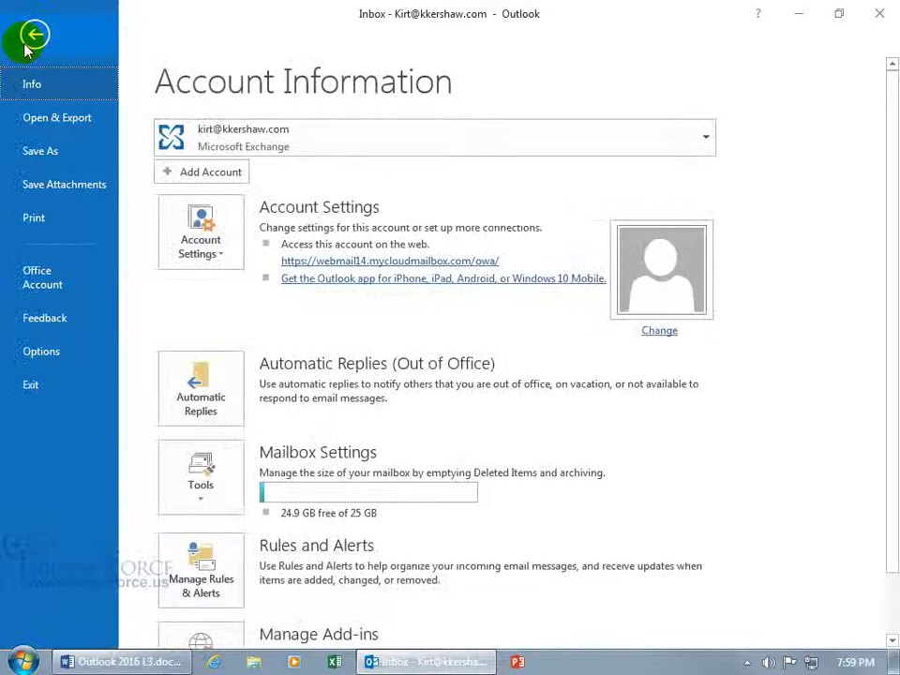
click(79, 354)
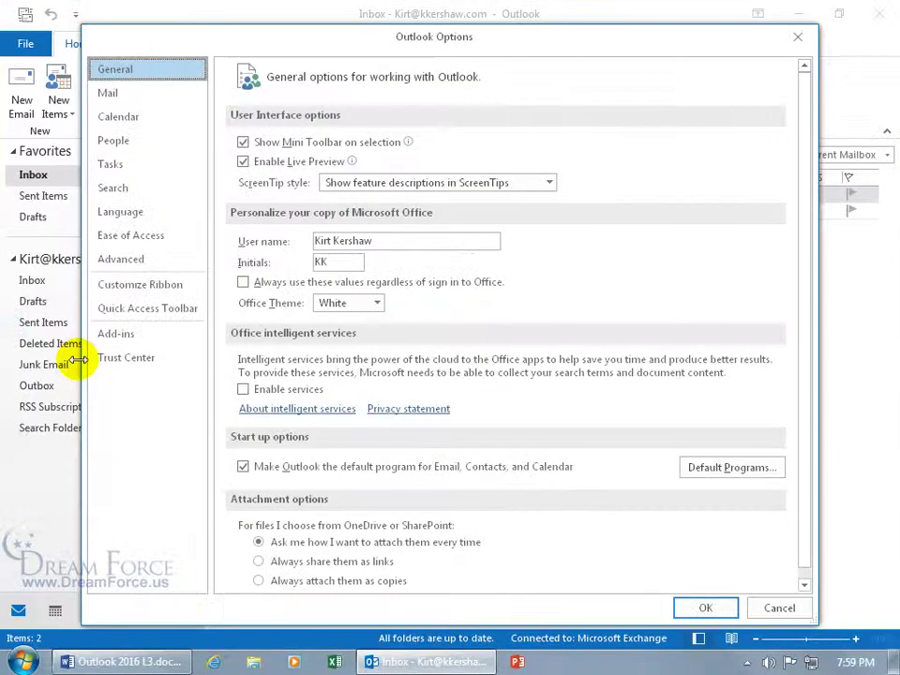
click(135, 95)
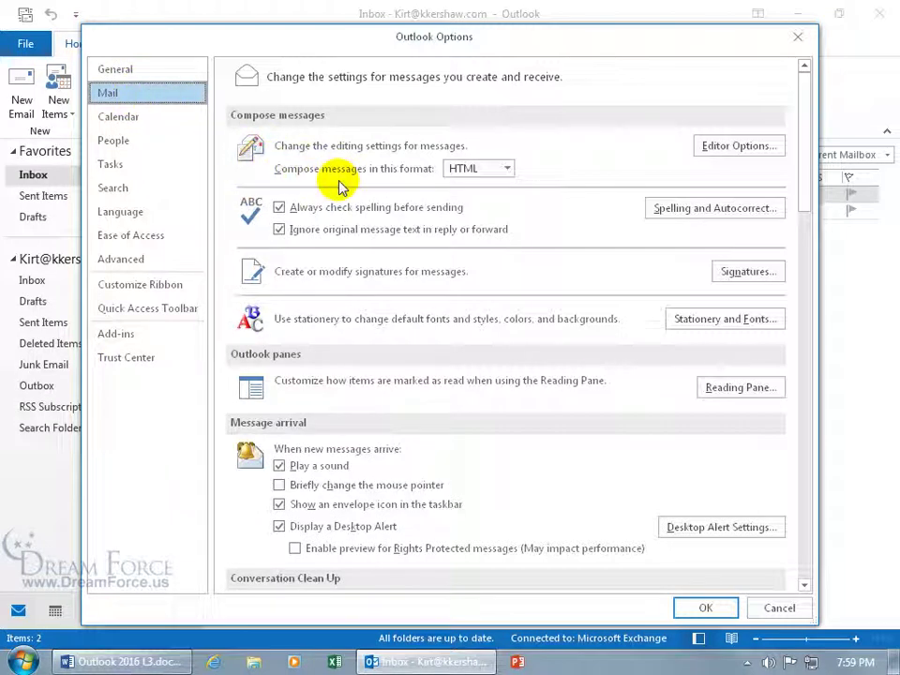
click(507, 171)
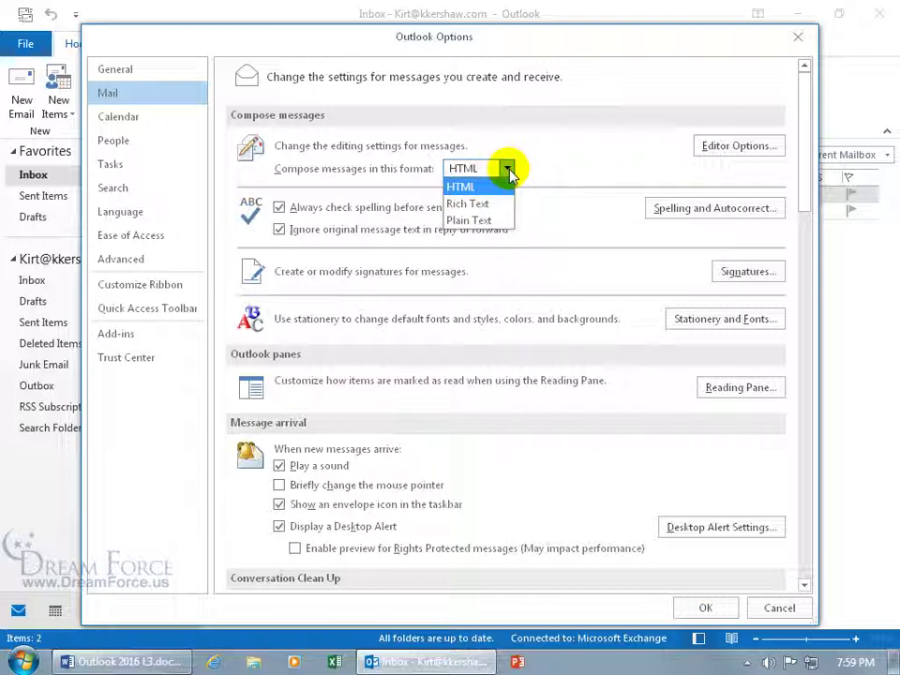
click(543, 169)
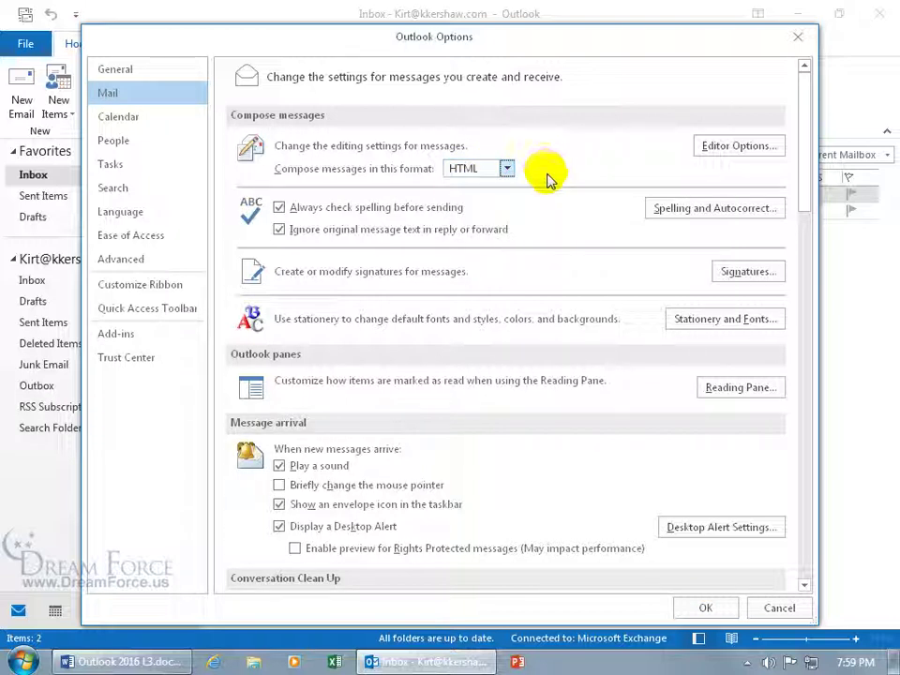
Open the theme list from Stationery and Fonts and preview the Bears stationery.
click(708, 329)
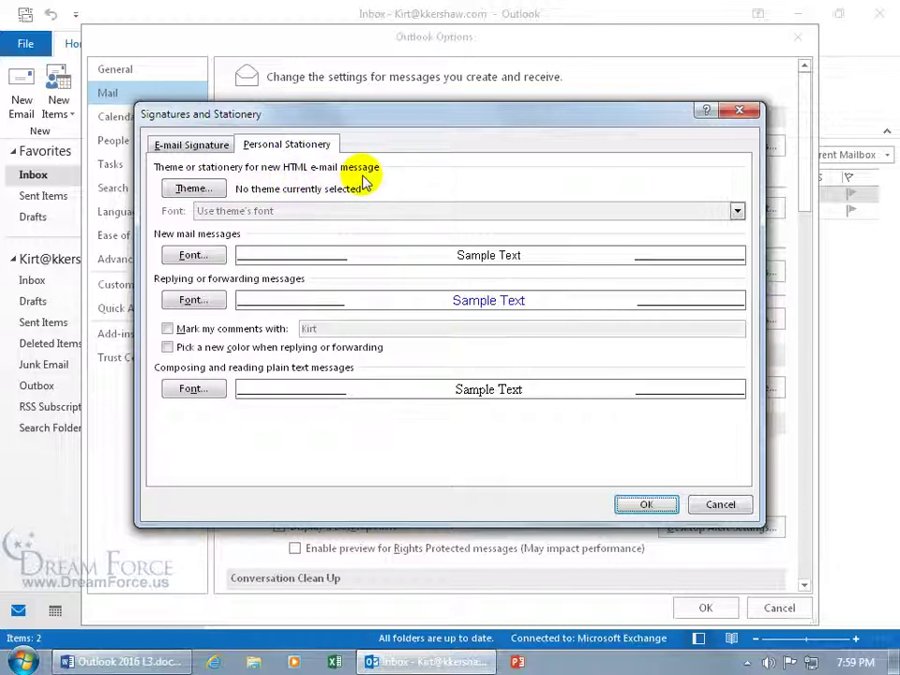
click(202, 192)
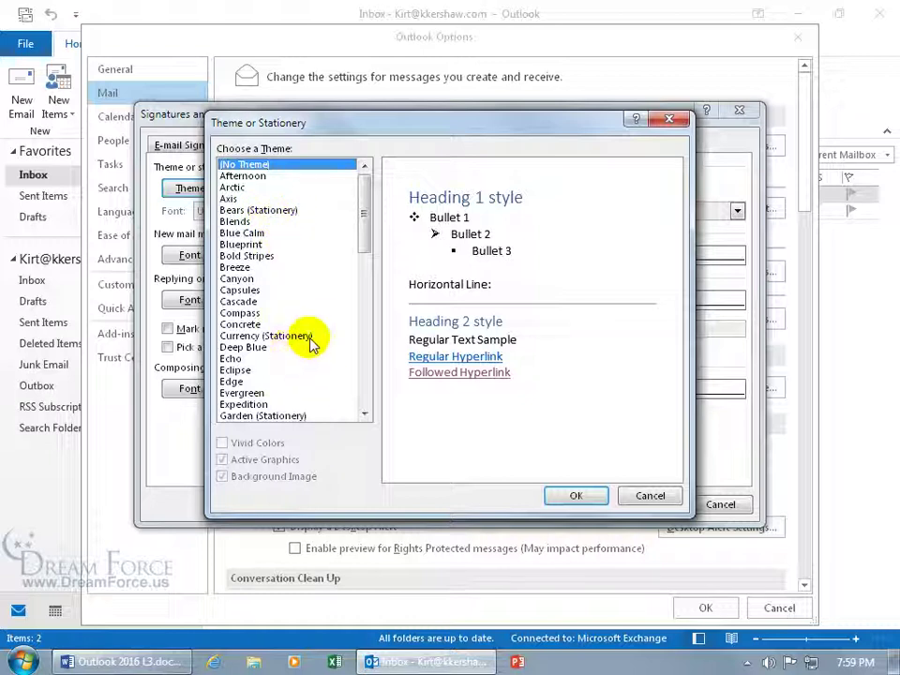
click(276, 212)
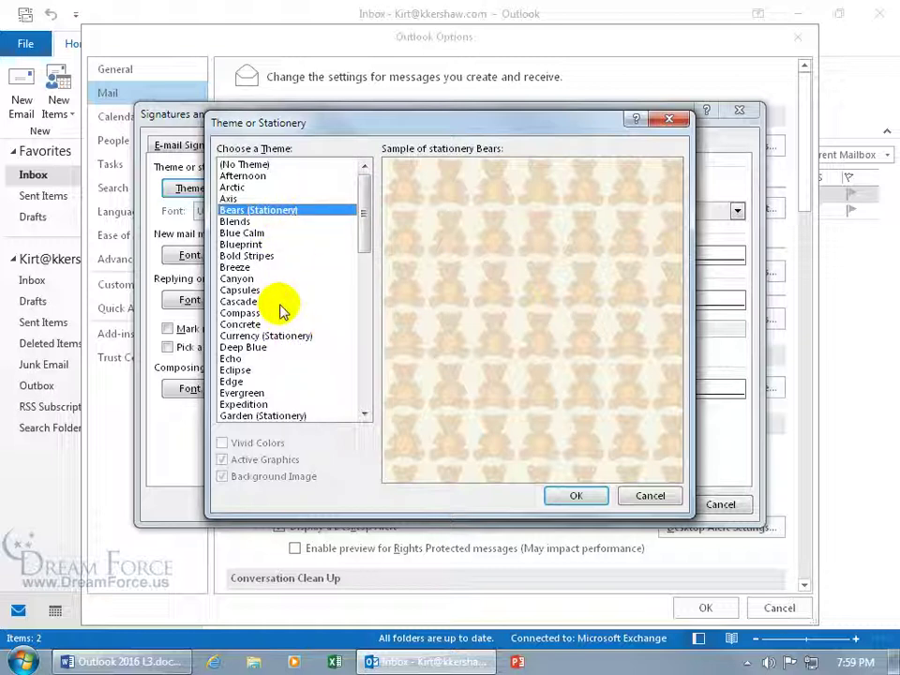
scroll(358, 238, down, 4)
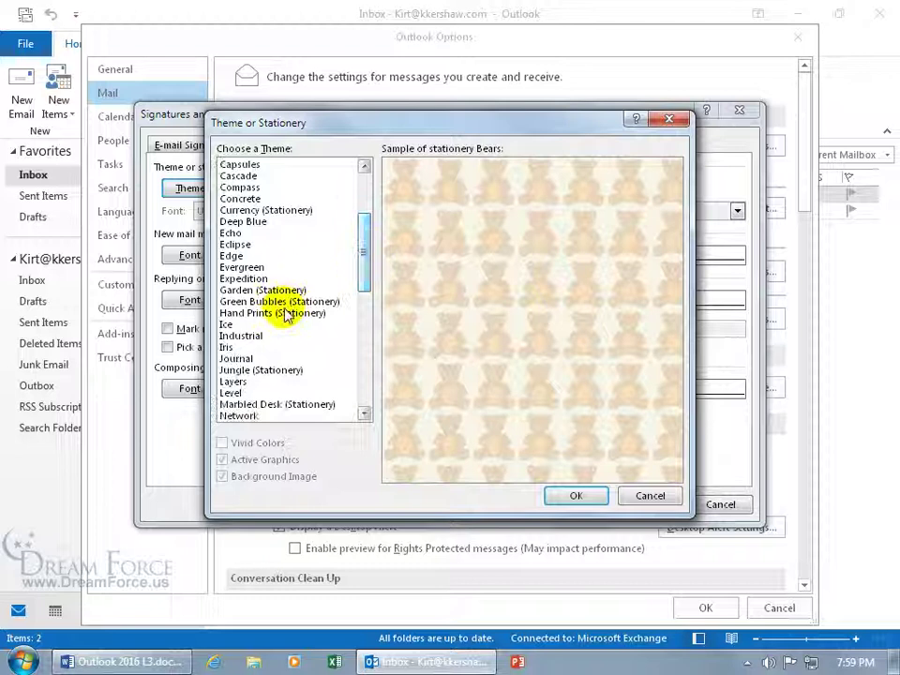
Choose the Ice theme with vivid colors, active graphics and background image, and confirm both dialogs.
click(223, 325)
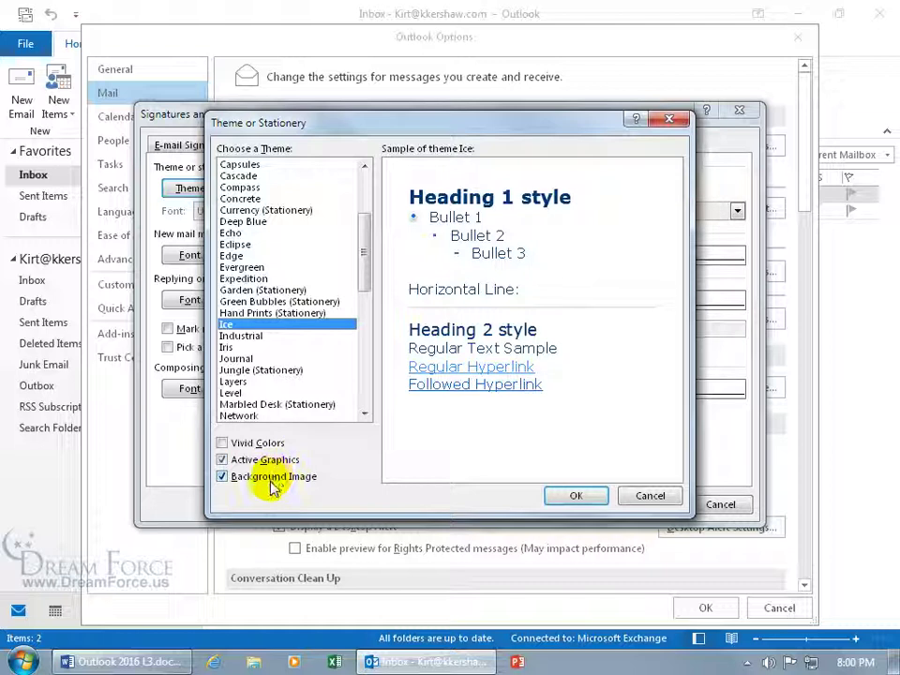
click(225, 477)
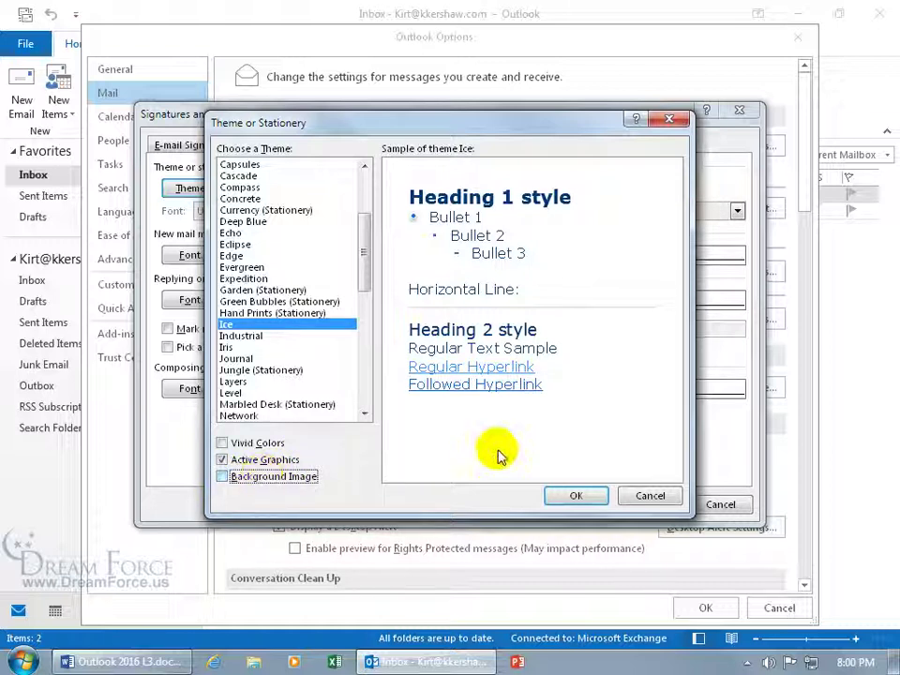
click(223, 479)
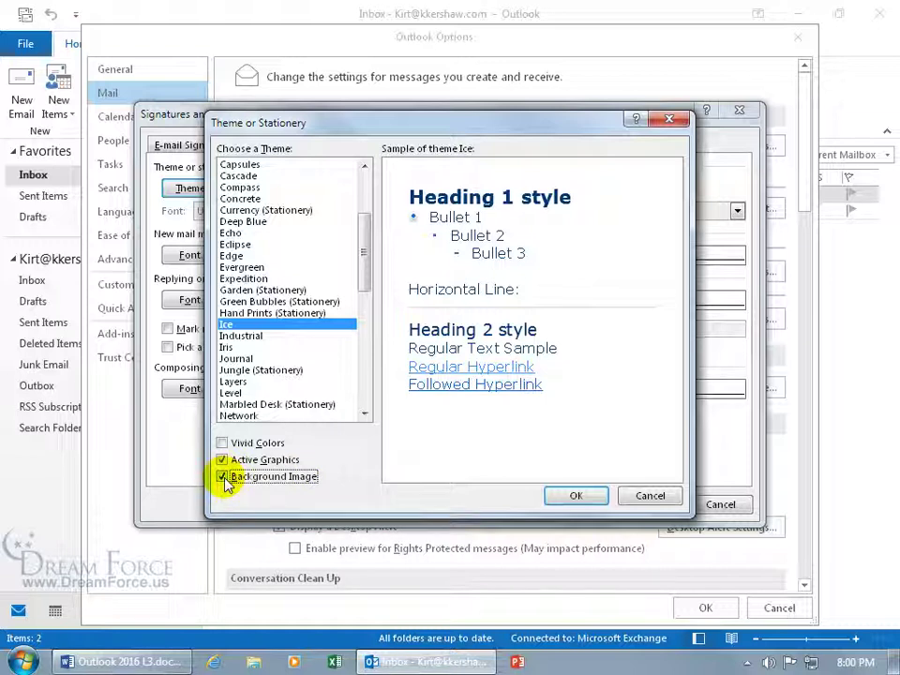
click(223, 461)
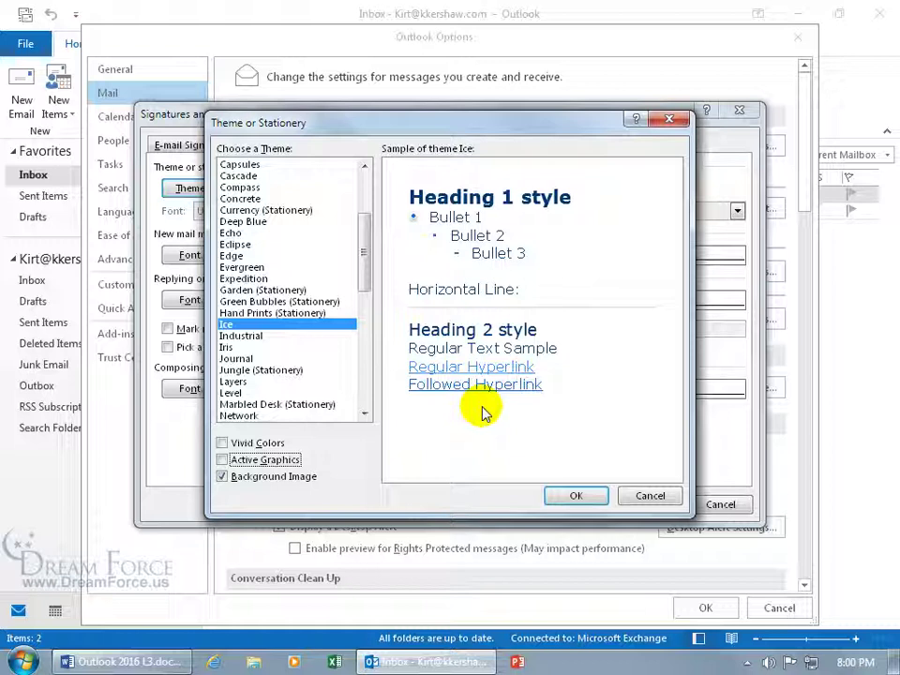
click(223, 460)
click(222, 445)
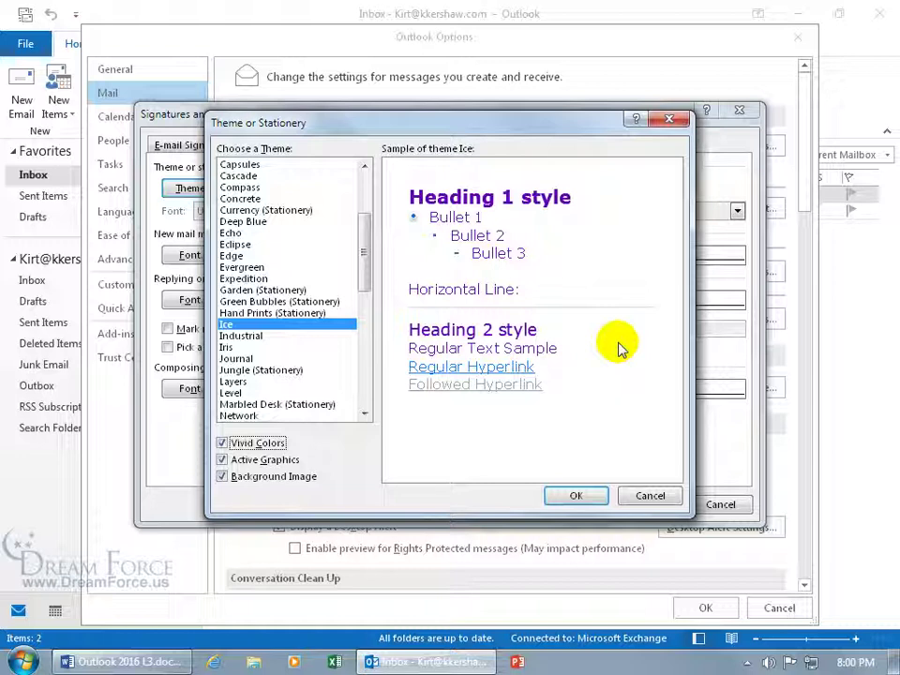
click(576, 496)
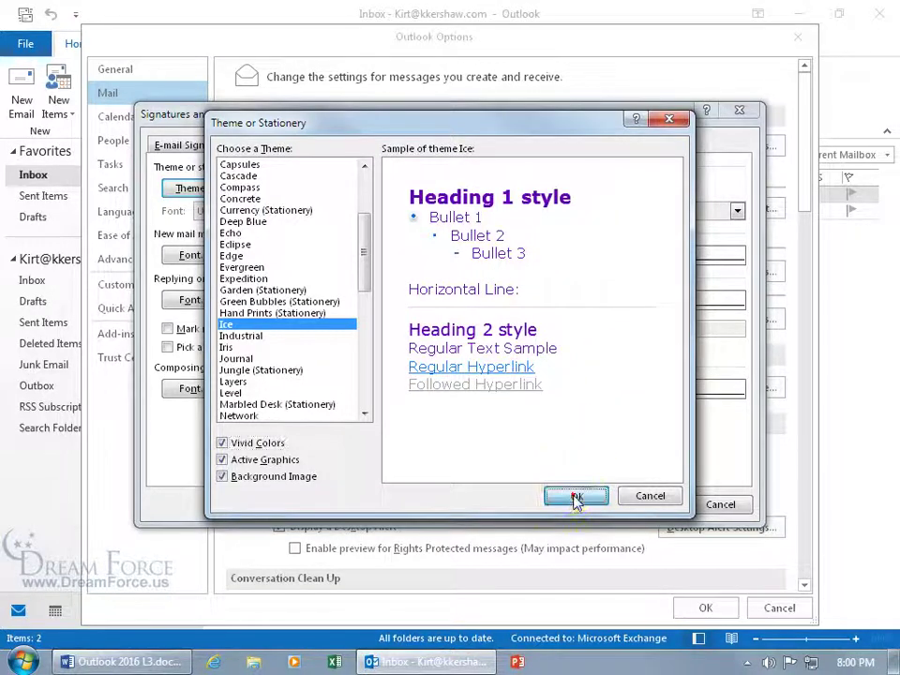
click(662, 504)
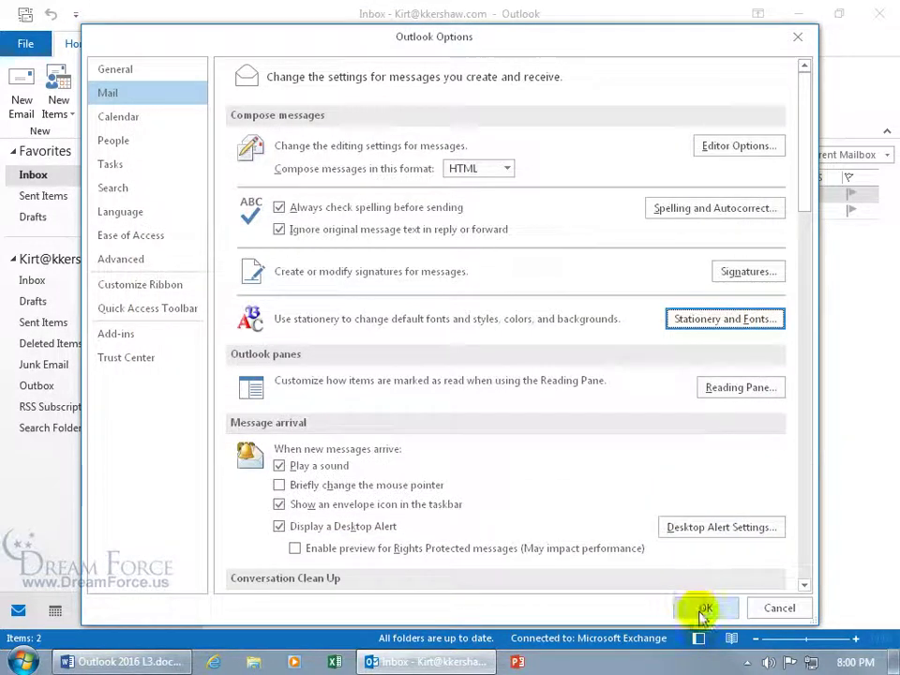
Save the options, start a new message and type 'Start Typing' in its body.
click(698, 608)
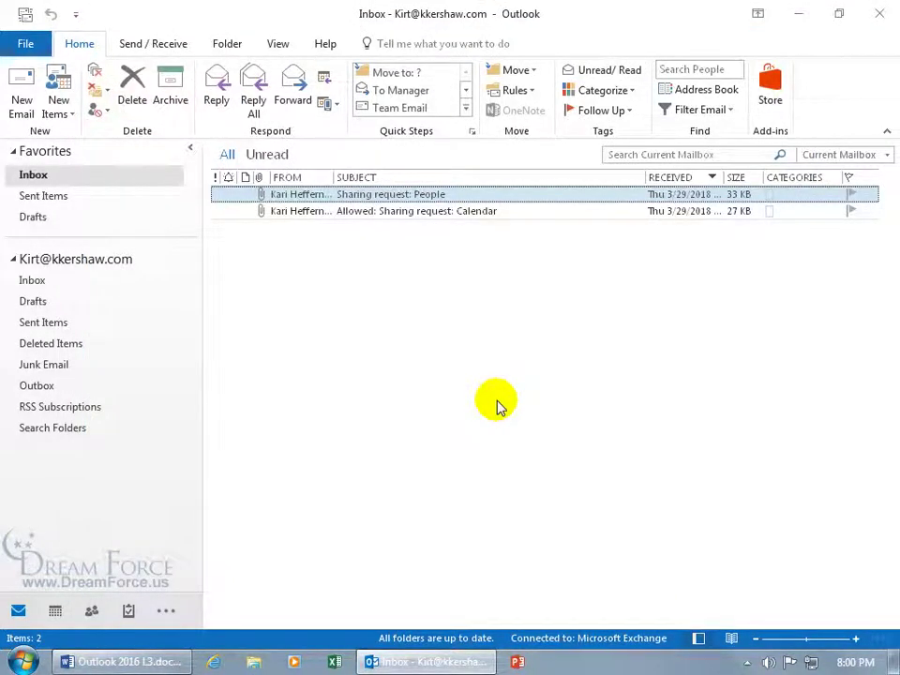
key(ctrl+n)
click(161, 315)
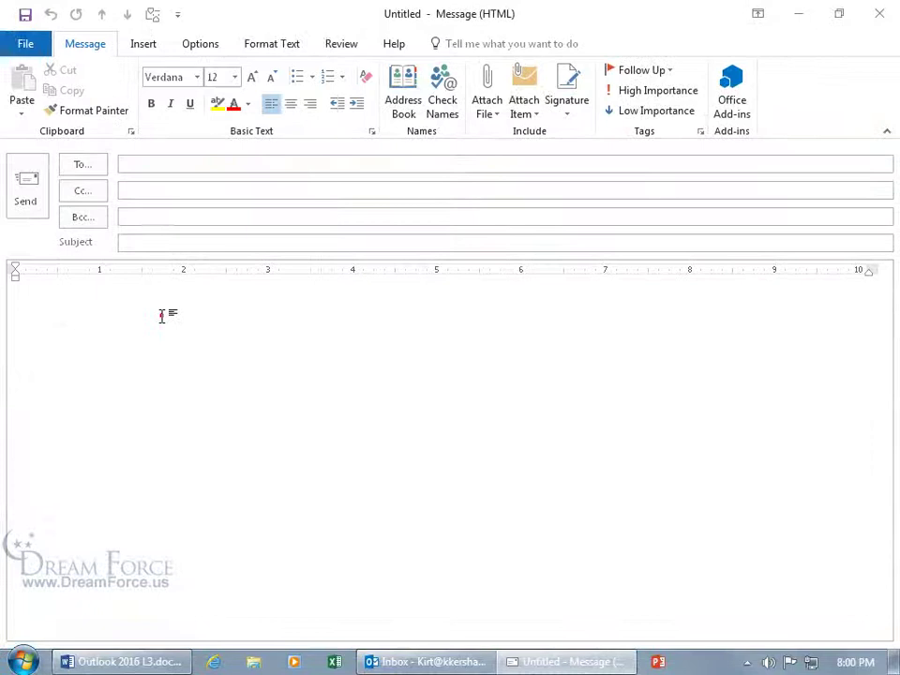
text(S)
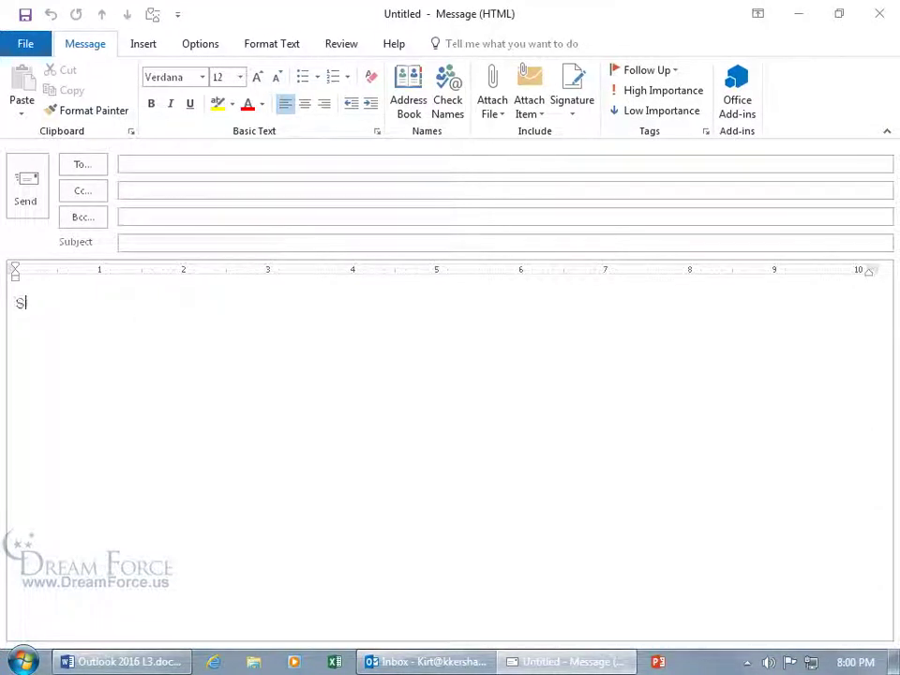
text(tart Typing)
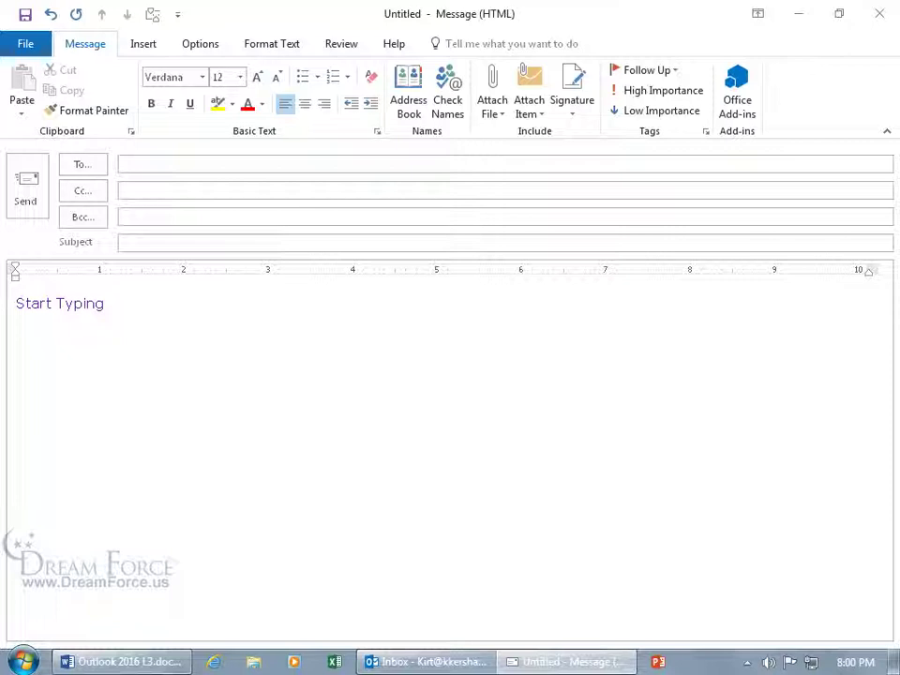
Format 'Start Typing' with the Heading 1 style.
drag(113, 306, 5, 301)
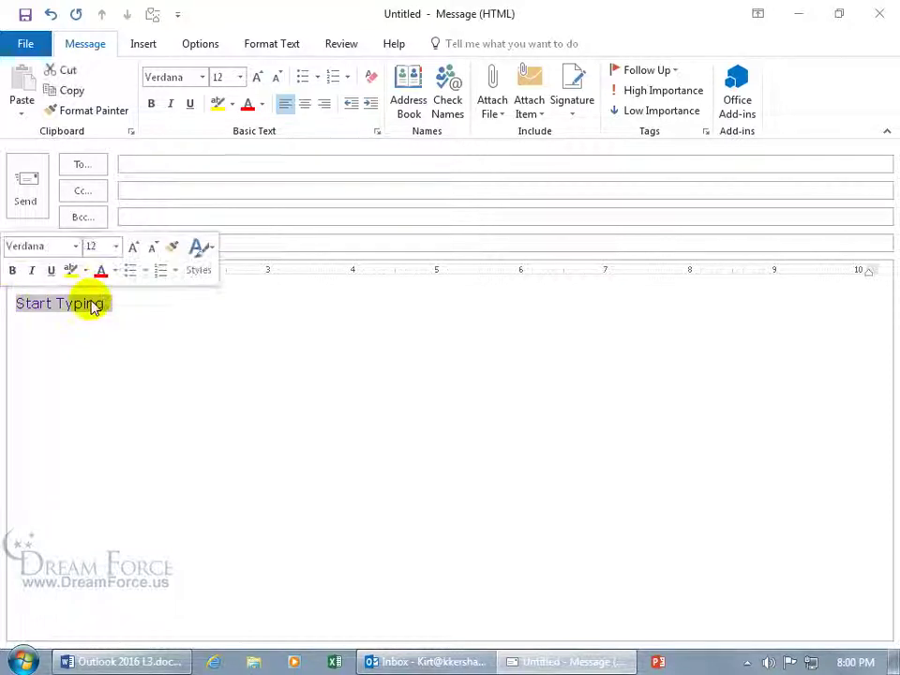
click(272, 47)
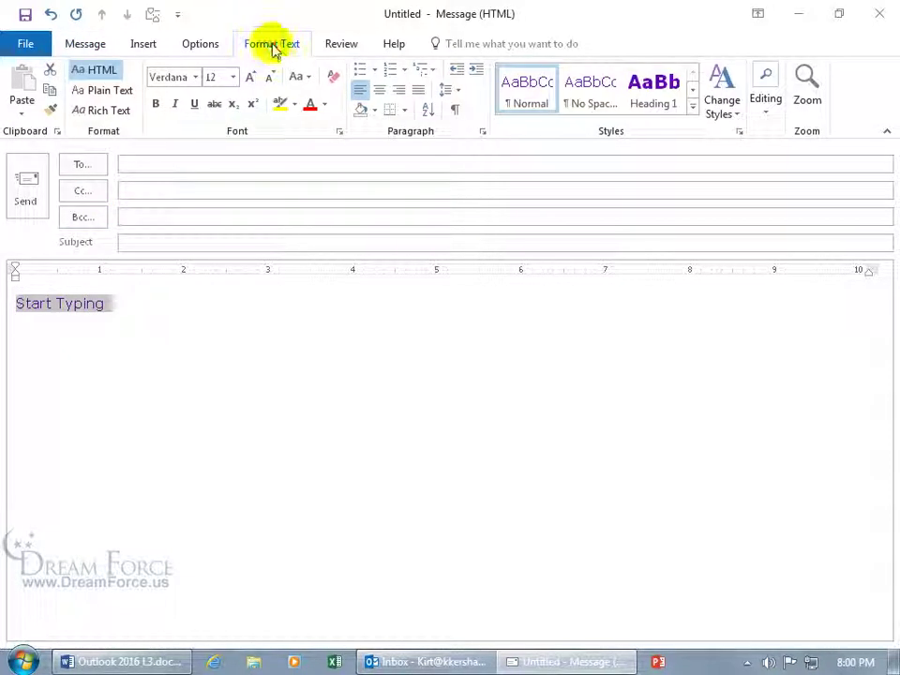
click(670, 101)
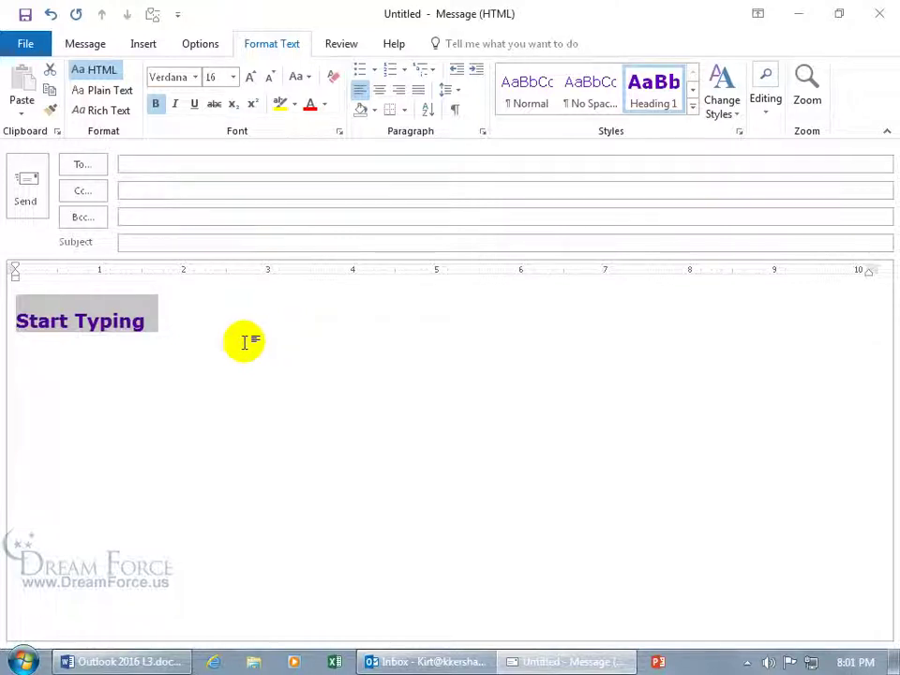
Add 'Sleeping Bag' and 'Tent' lines below the heading.
click(199, 323)
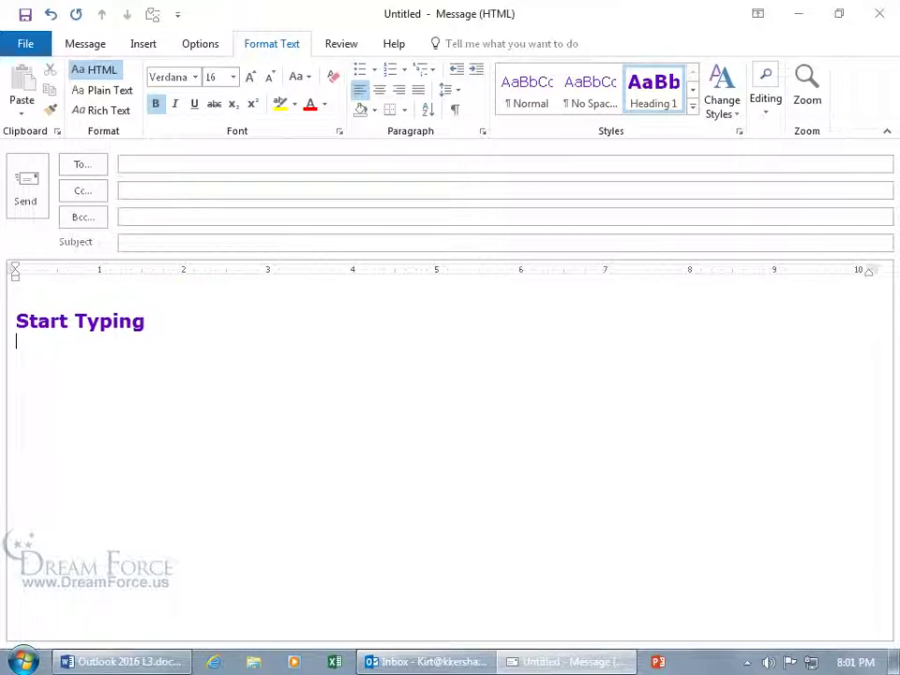
key(ctrl+shift+n)
text(Sleeping Bag )
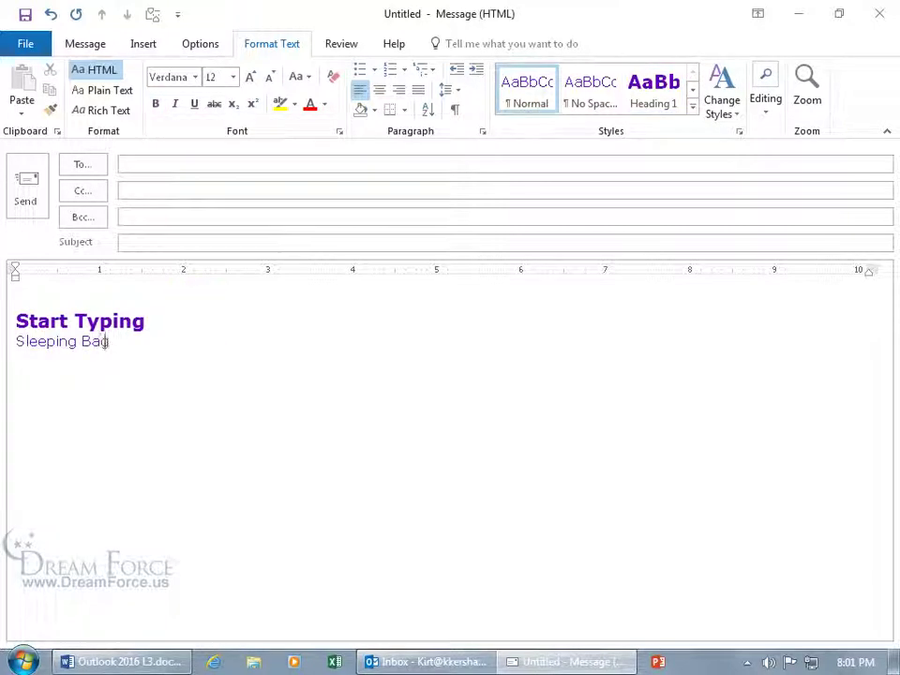
text(Tent)
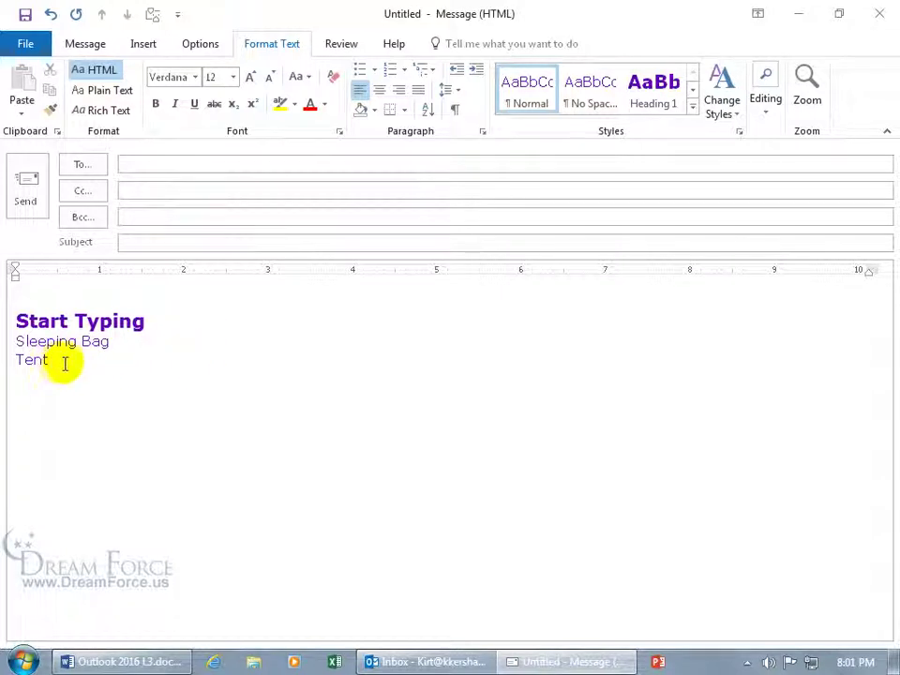
Bullet both lines and indent Tent as a second-level sub-bullet.
drag(54, 362, 19, 344)
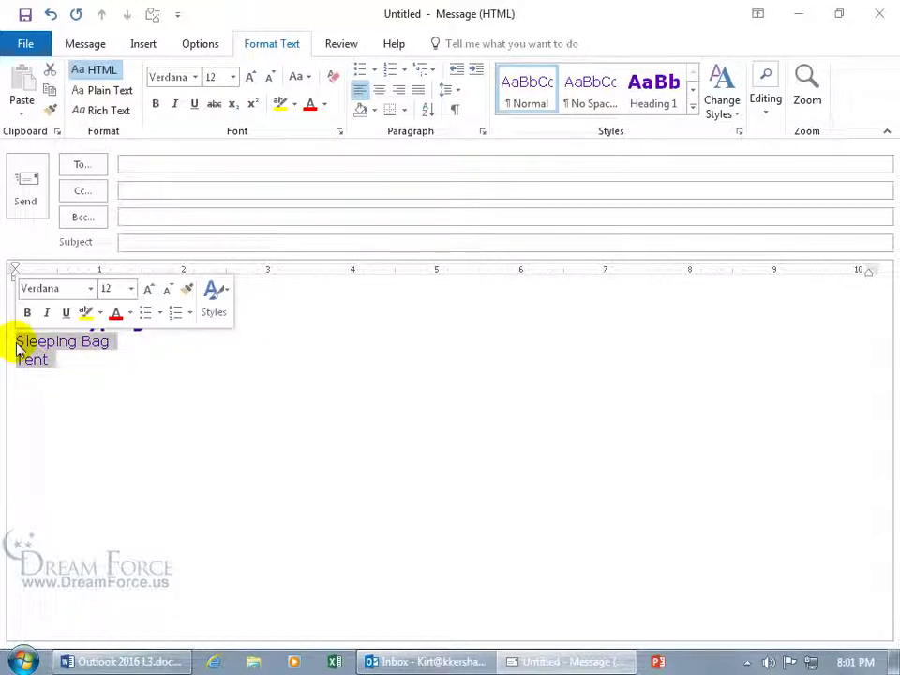
click(144, 313)
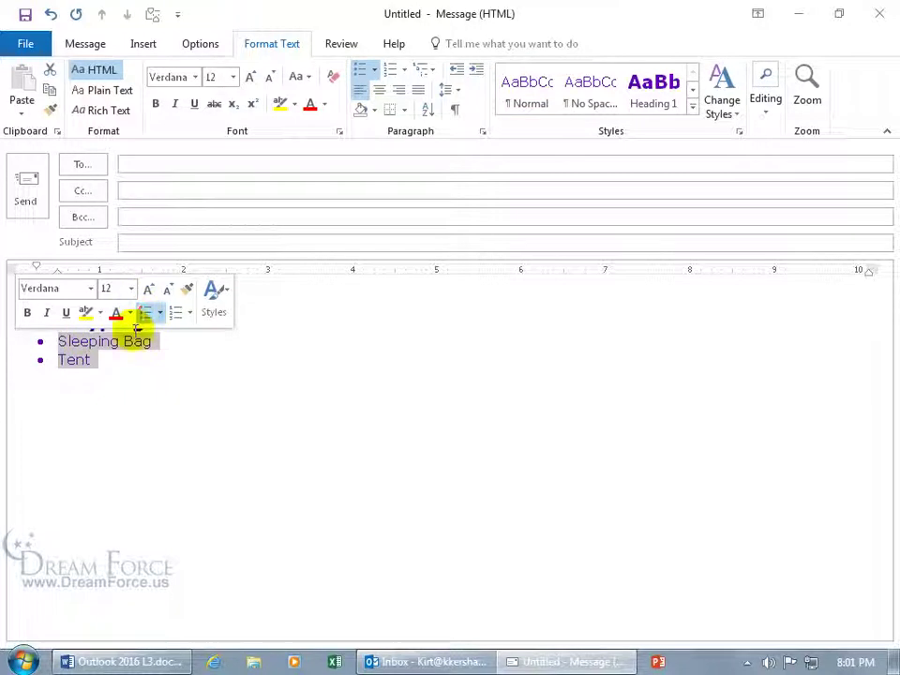
click(99, 356)
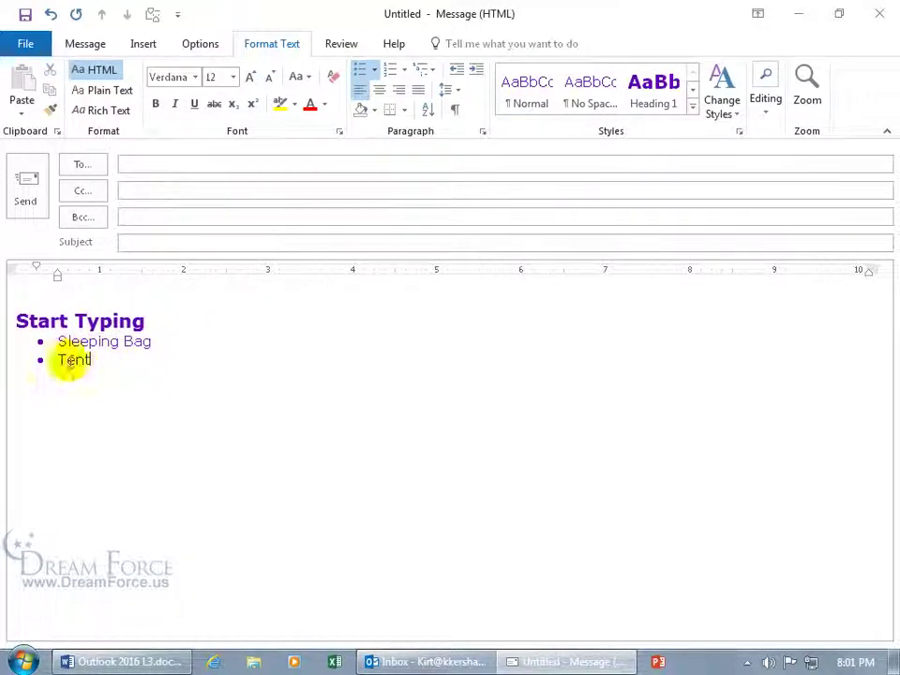
click(58, 360)
key(Tab)
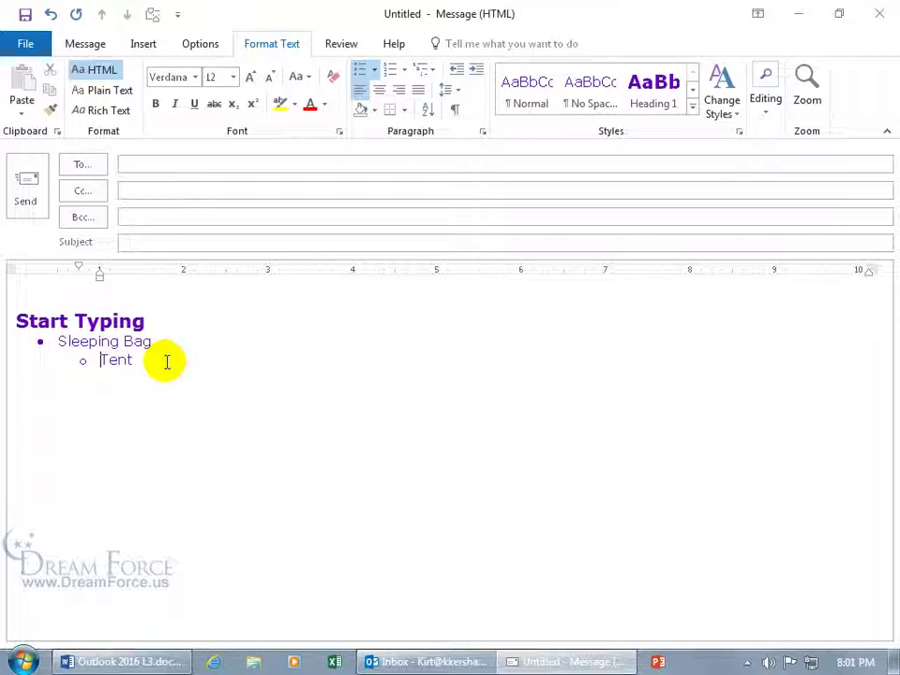
Close the demo message and select (No Theme) in the Mail stationery theme list.
click(878, 13)
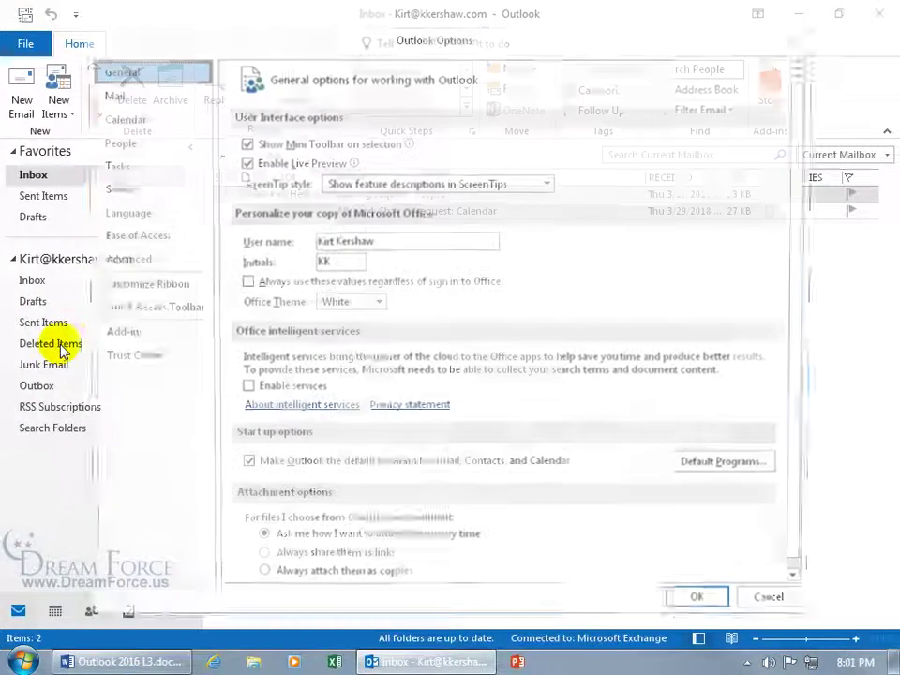
click(156, 96)
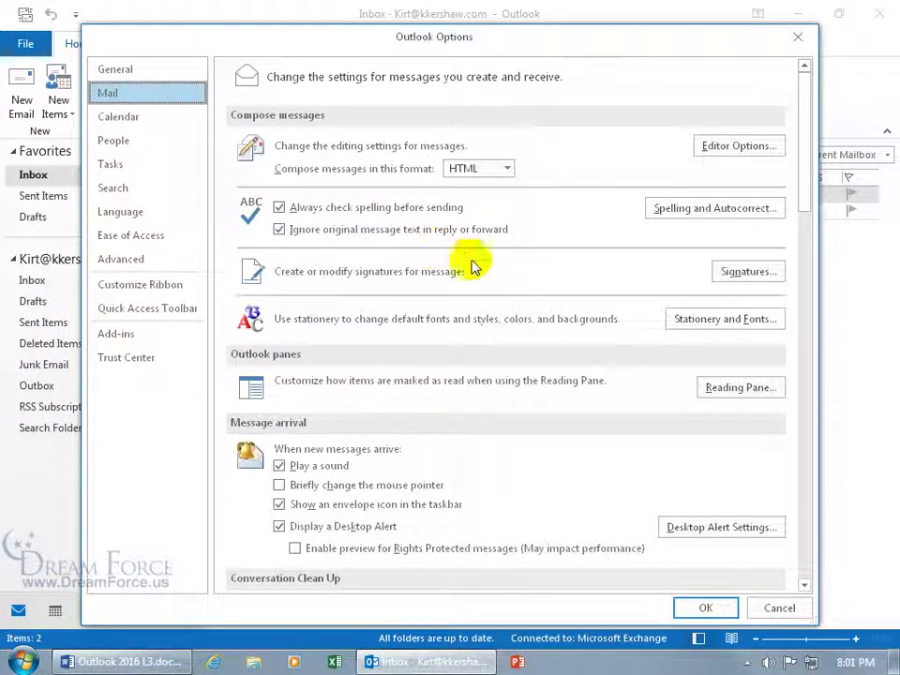
click(723, 321)
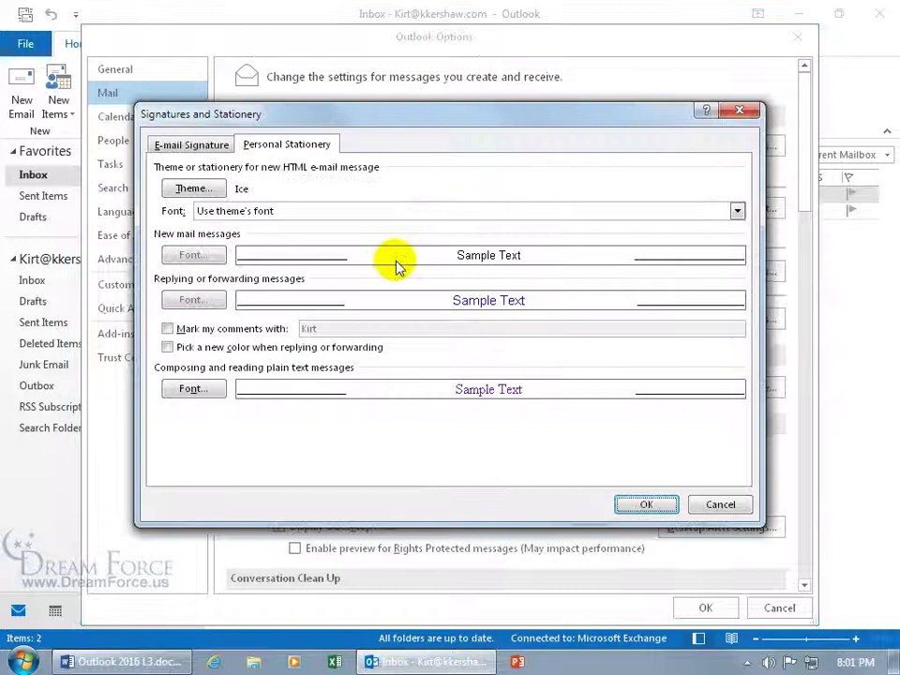
click(212, 190)
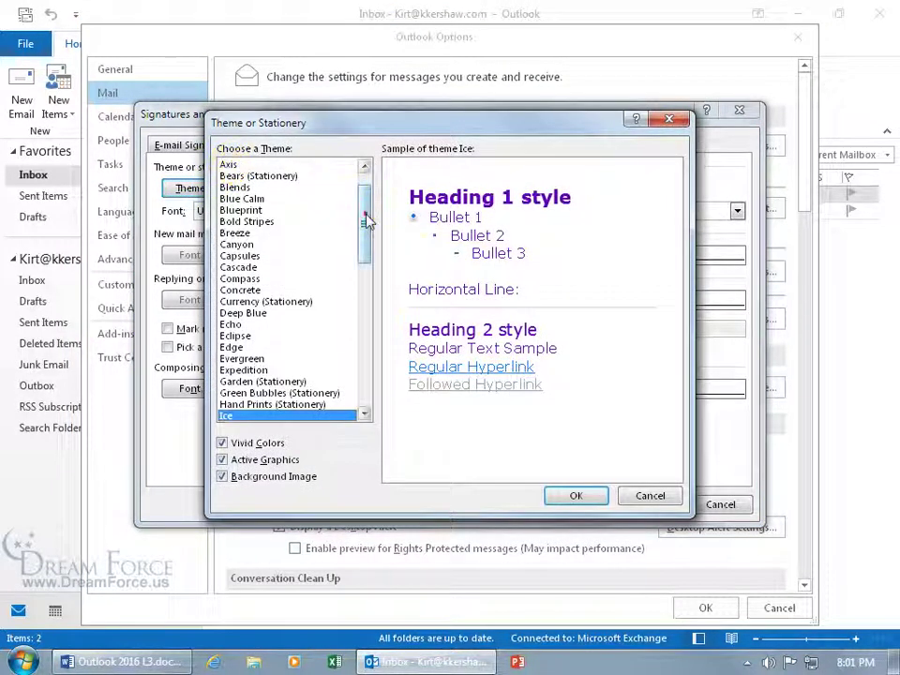
drag(368, 219, 366, 208)
click(267, 164)
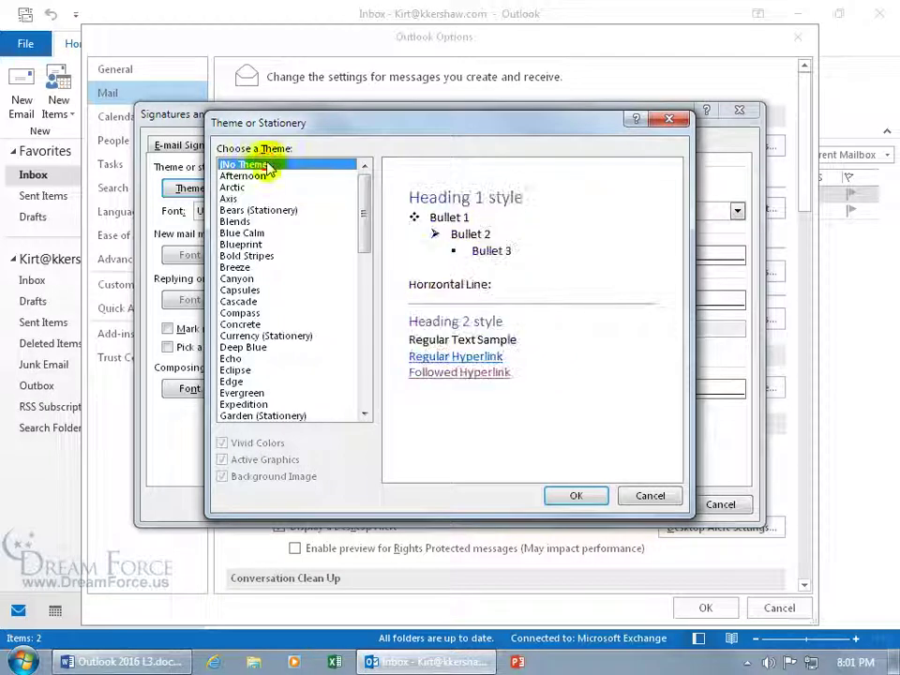
Confirm No Theme through all three dialogs and open a plain new message to check it.
click(576, 495)
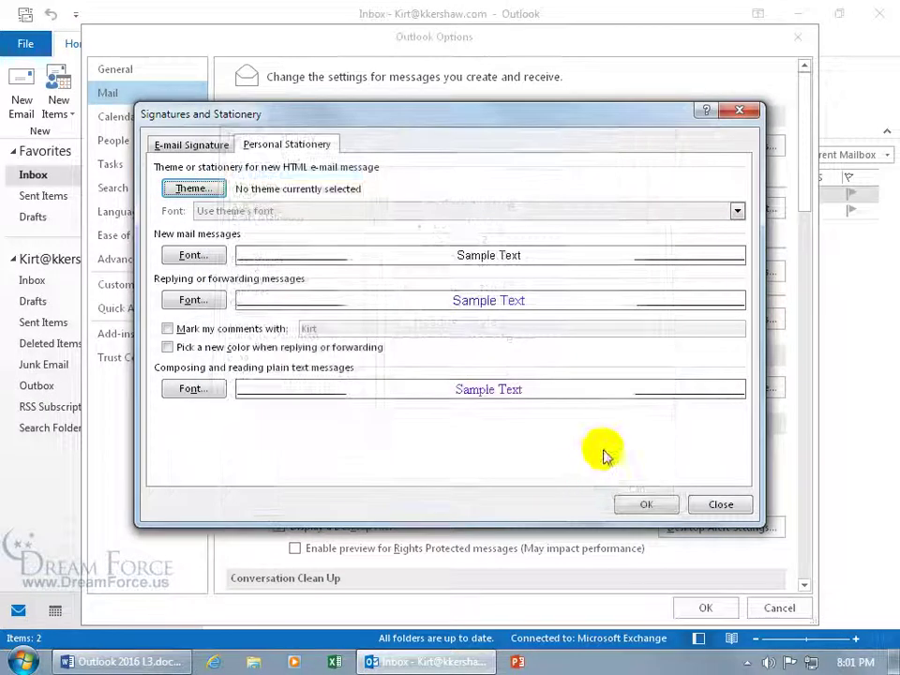
click(644, 504)
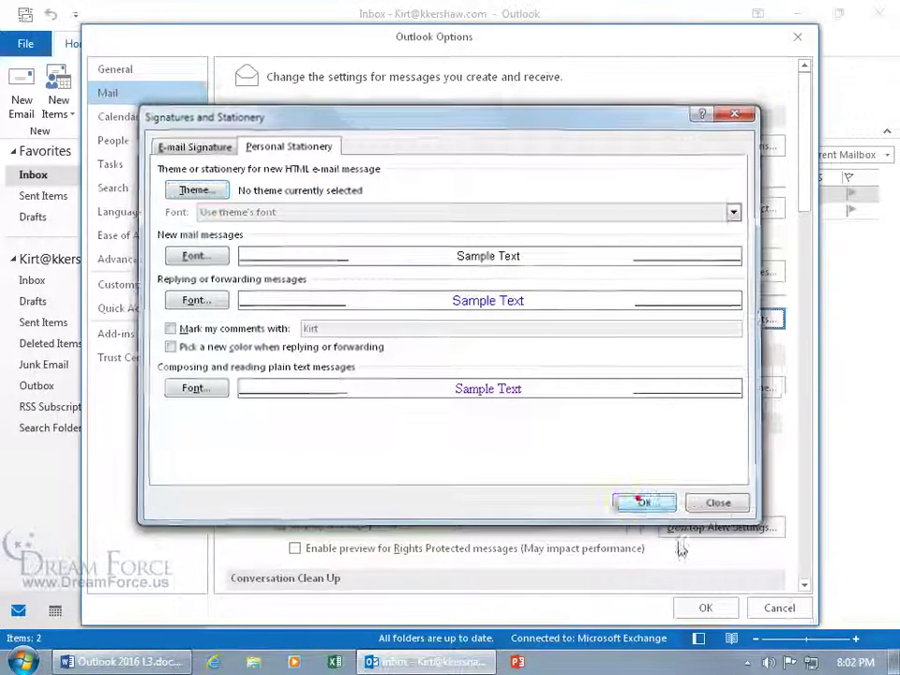
click(705, 608)
double_click(410, 366)
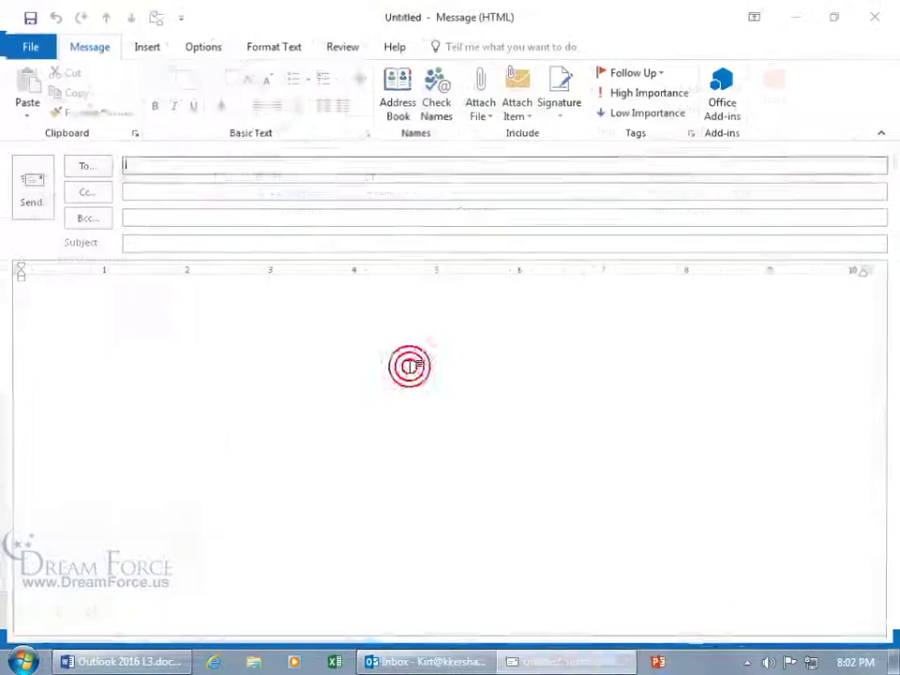
click(146, 305)
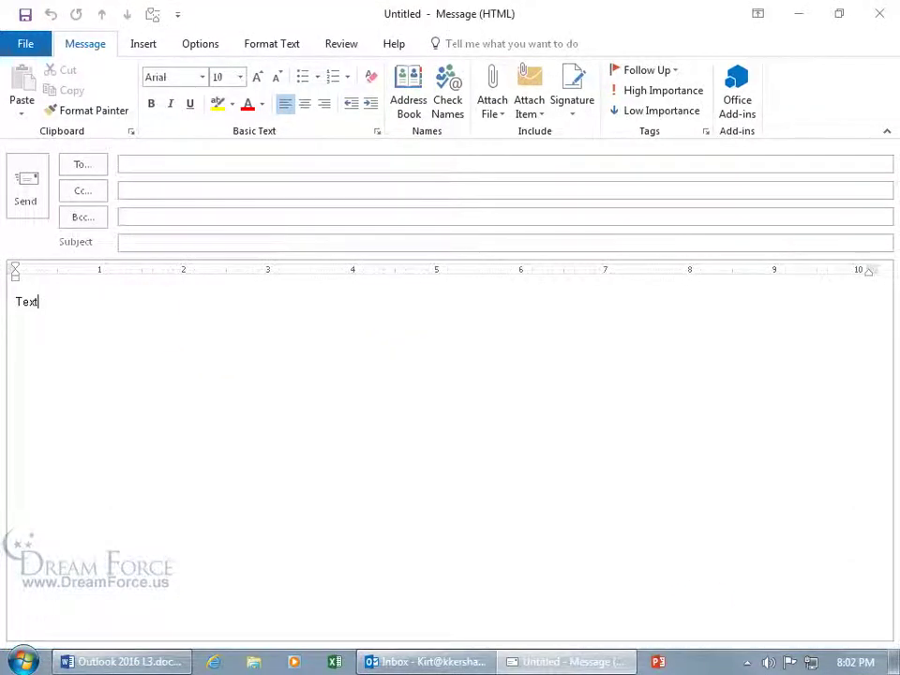